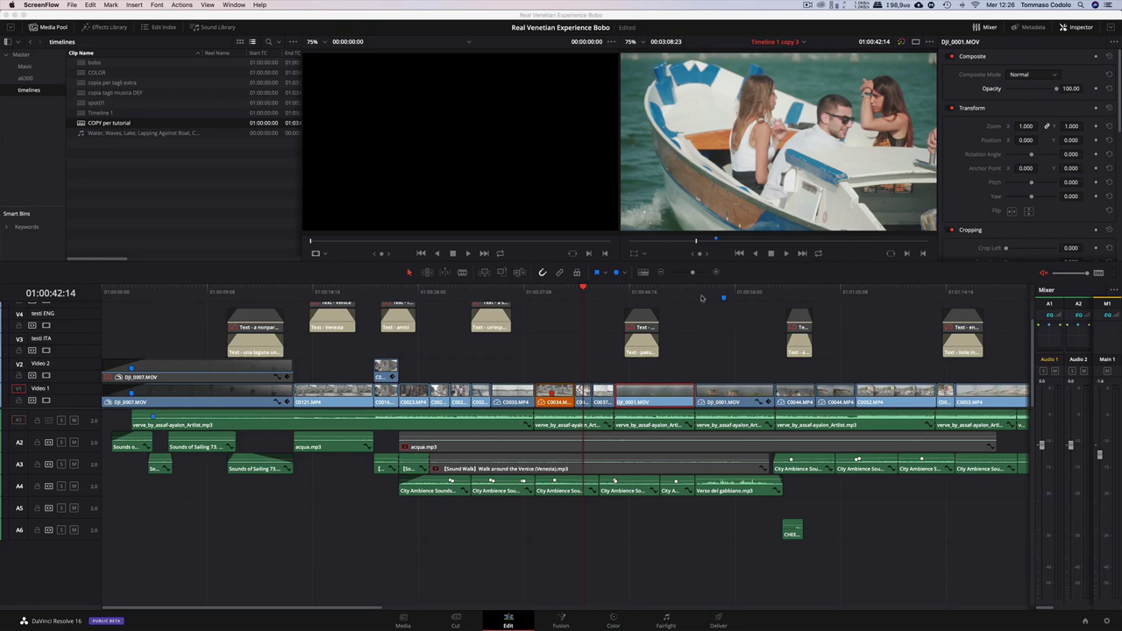
- Switch to the Color page for the boat clip and toggle node 02's grade to compare
click(613, 622)
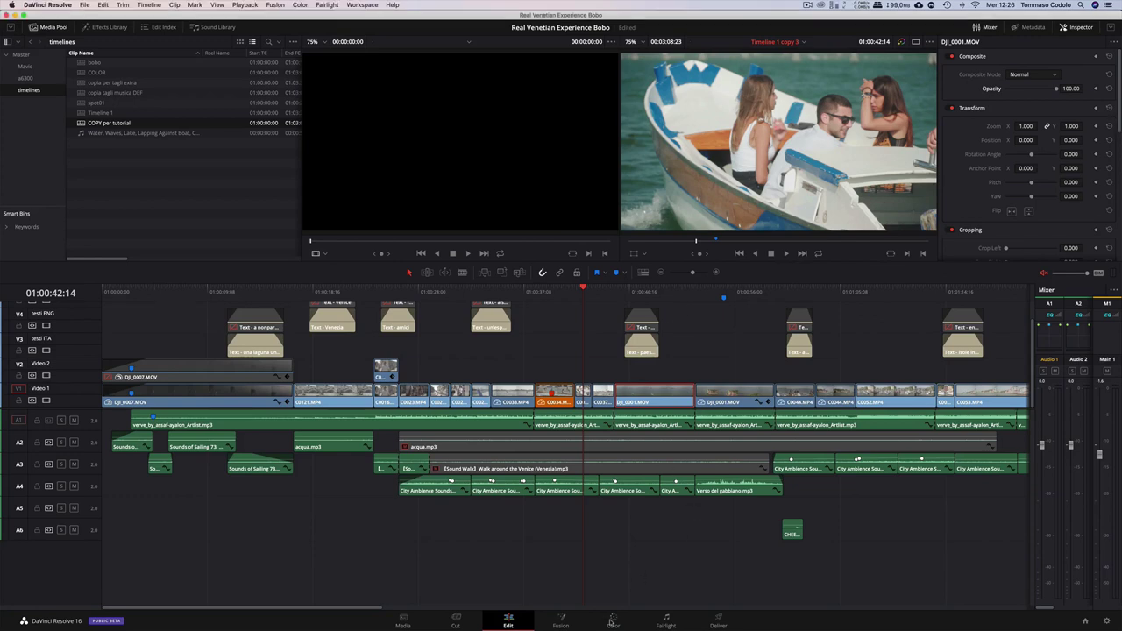
click(613, 622)
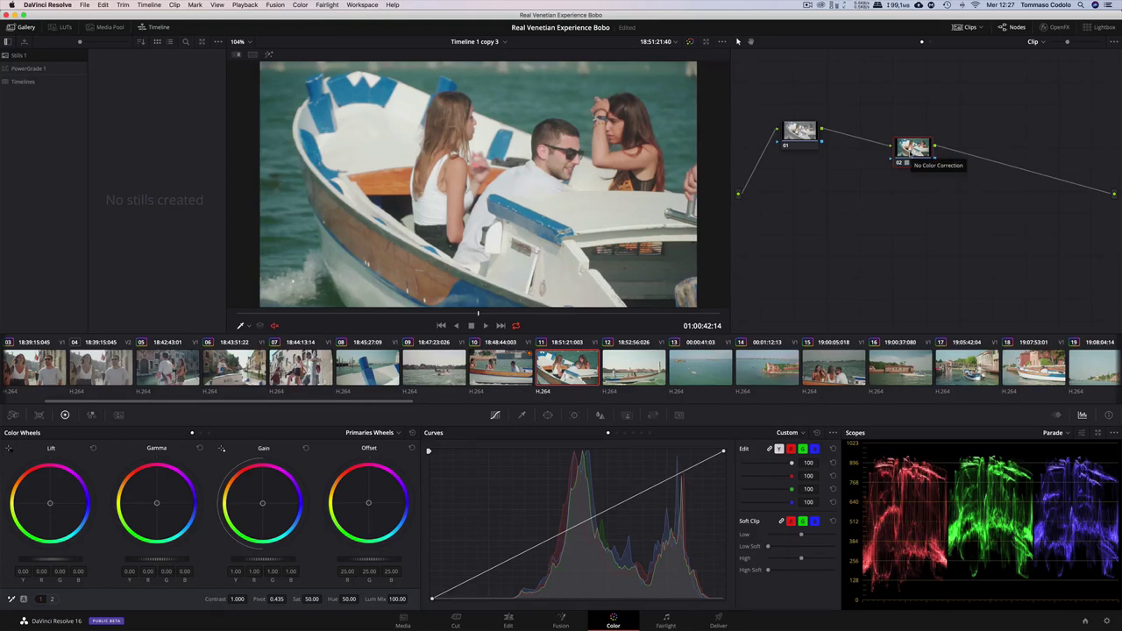
key(ctrl+d)
key(ctrl+d)
key(ctrl+d)
key(ctrl+d)
key(ctrl+d)
key(ctrl+d)
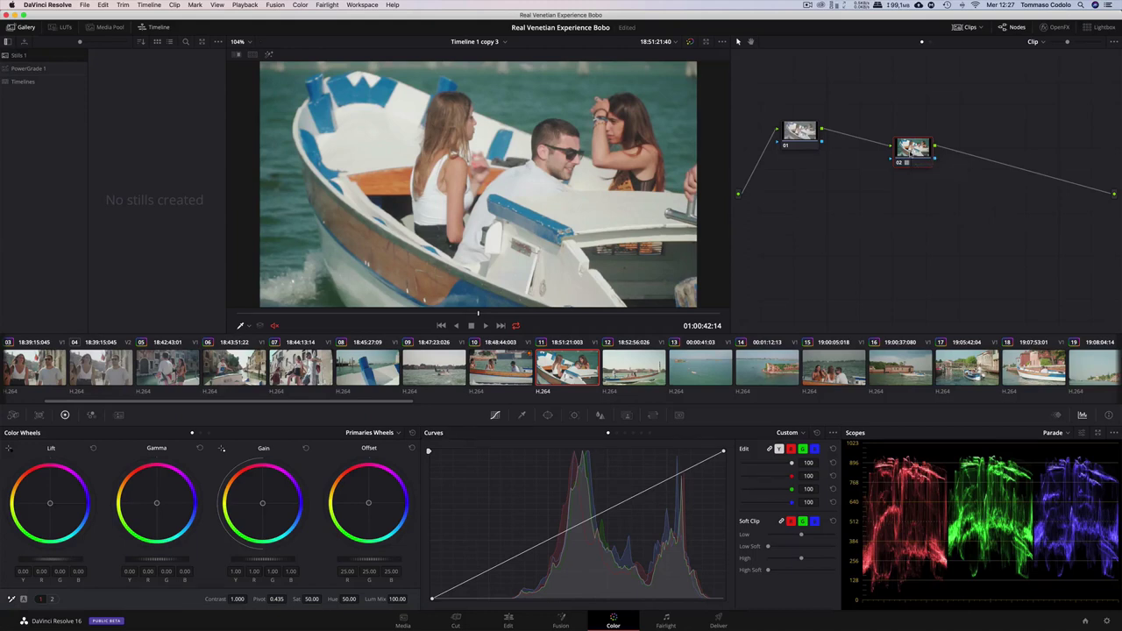
- Line node 02 up with node 01, replay the boat clip, and compare its grade off and on
drag(910, 153, 910, 135)
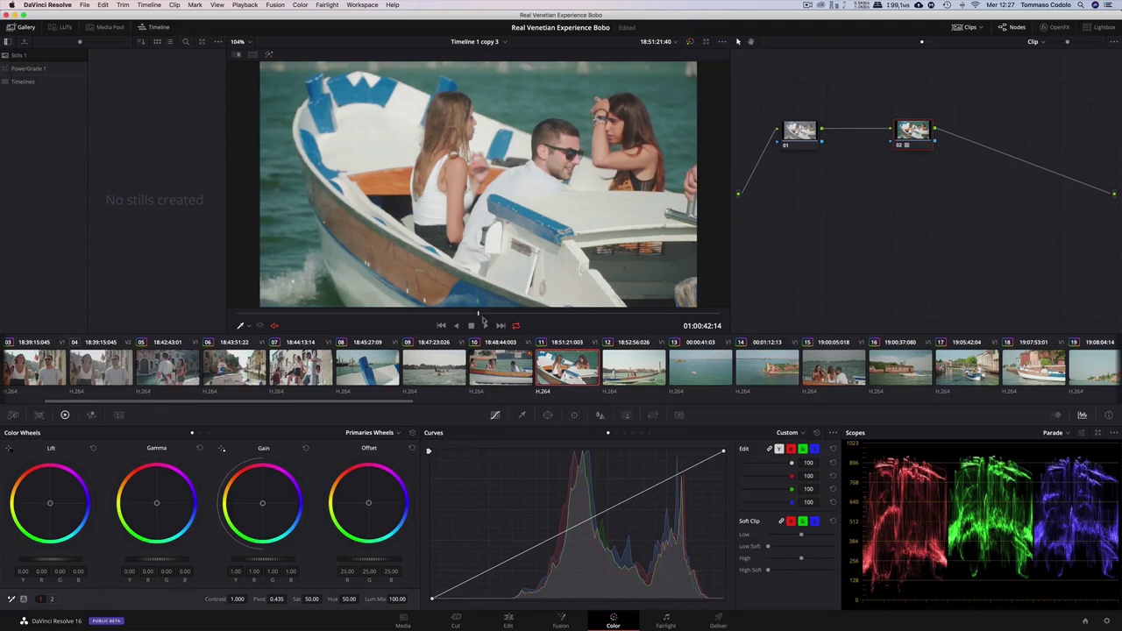
drag(351, 312, 222, 312)
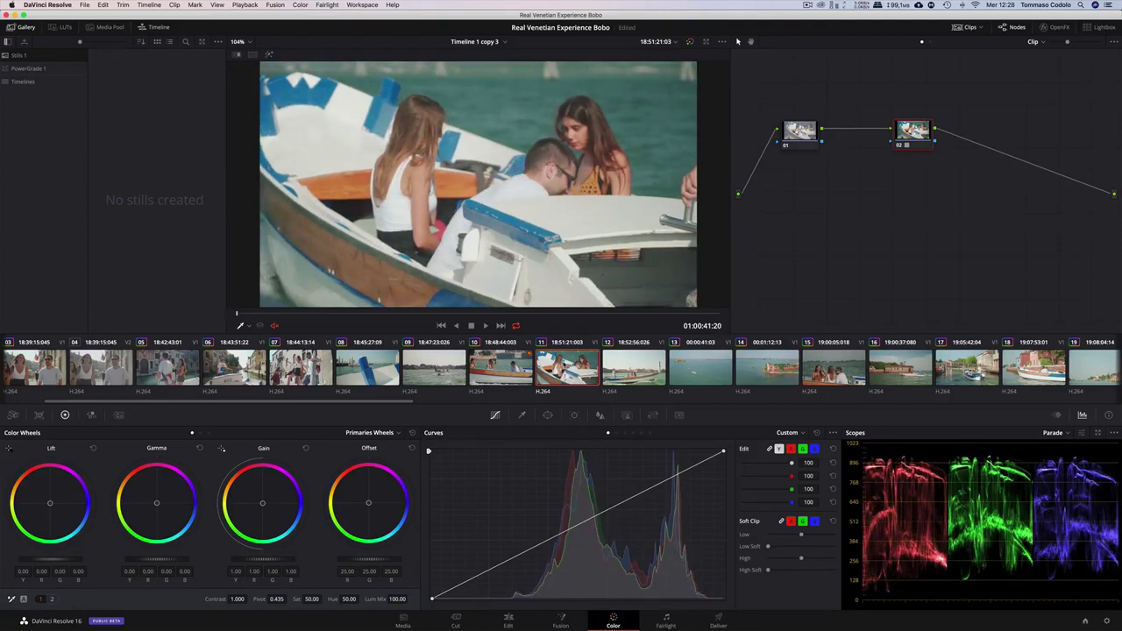
key(space)
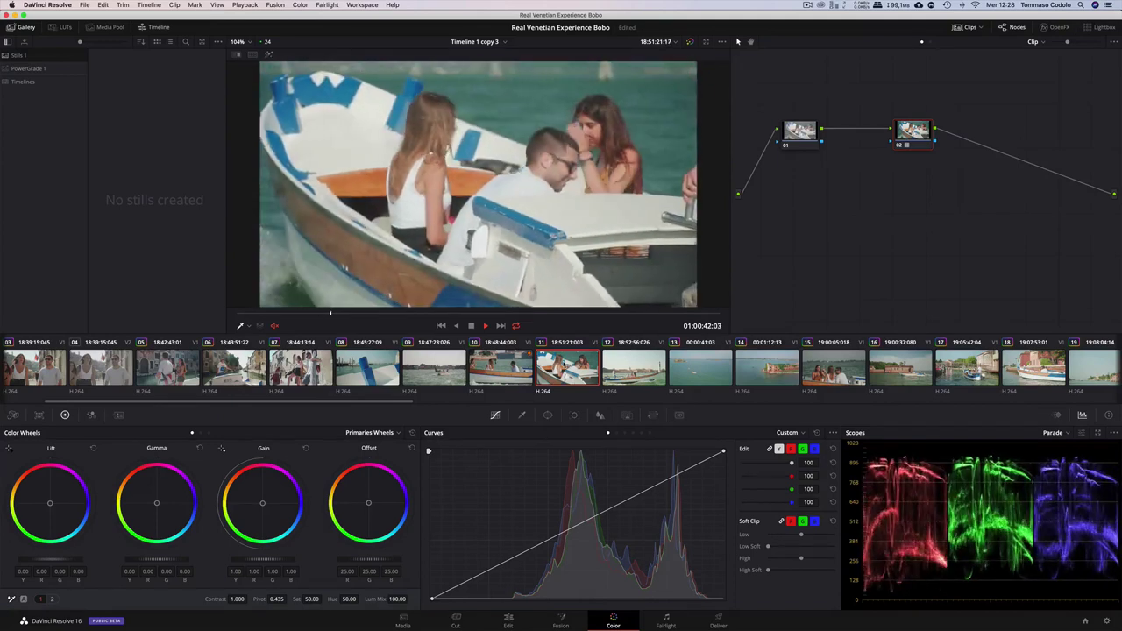
key(j)
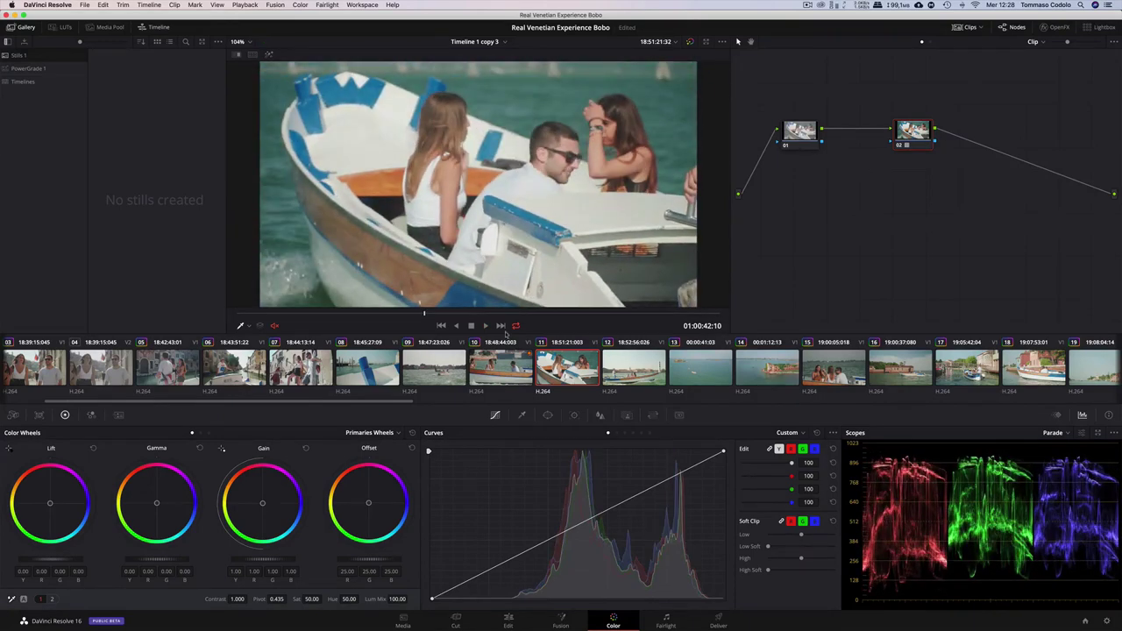
drag(423, 314, 209, 304)
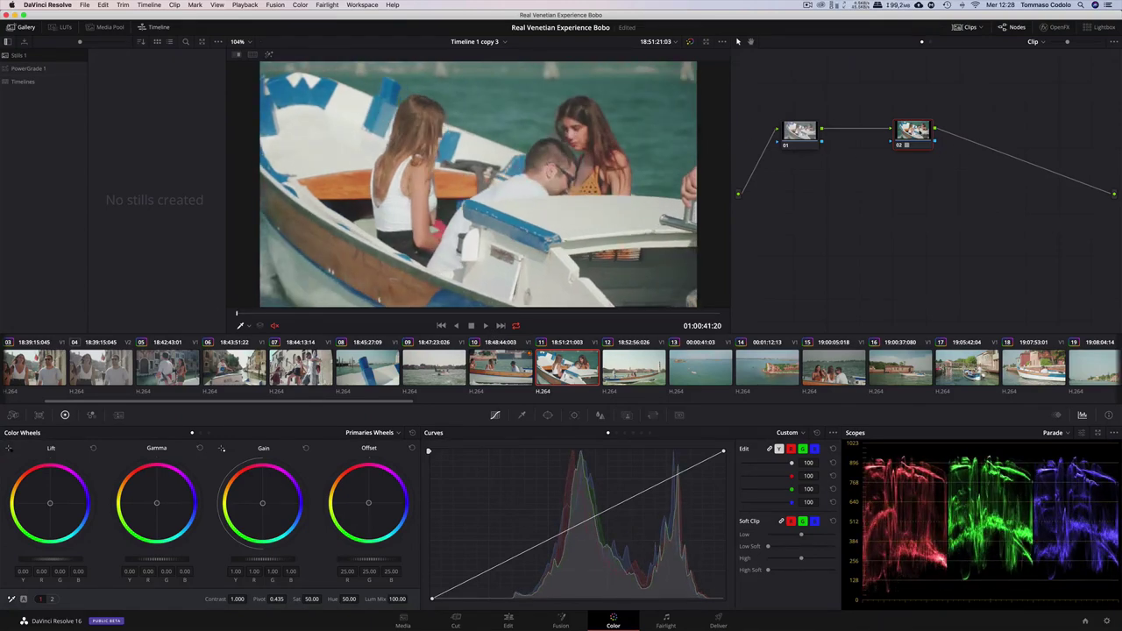
key(ctrl+d)
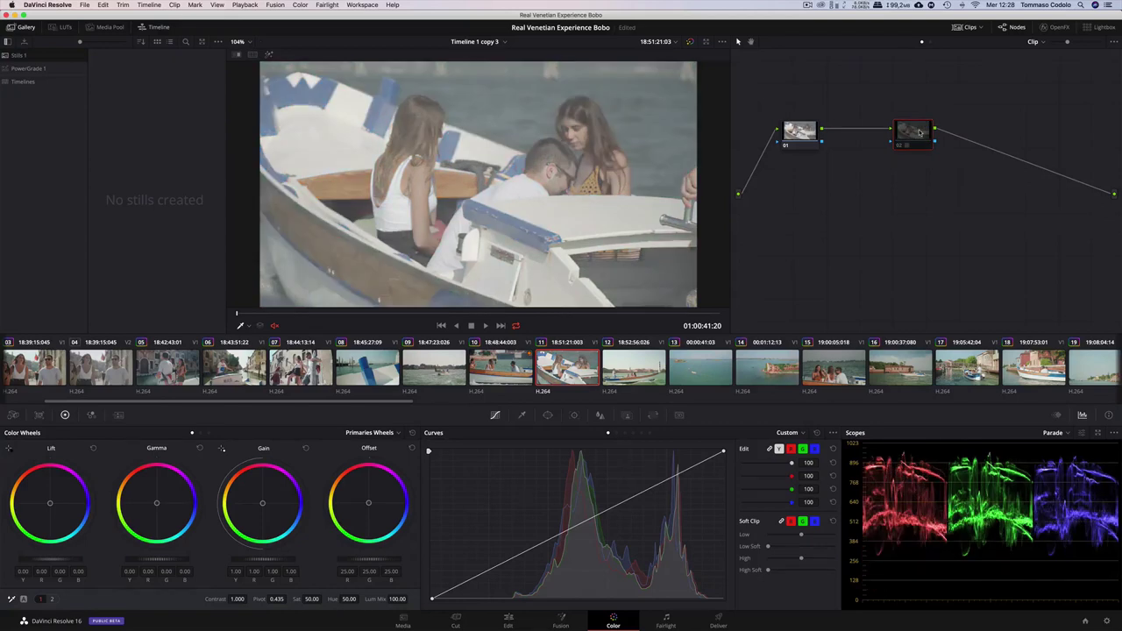
key(ctrl+d)
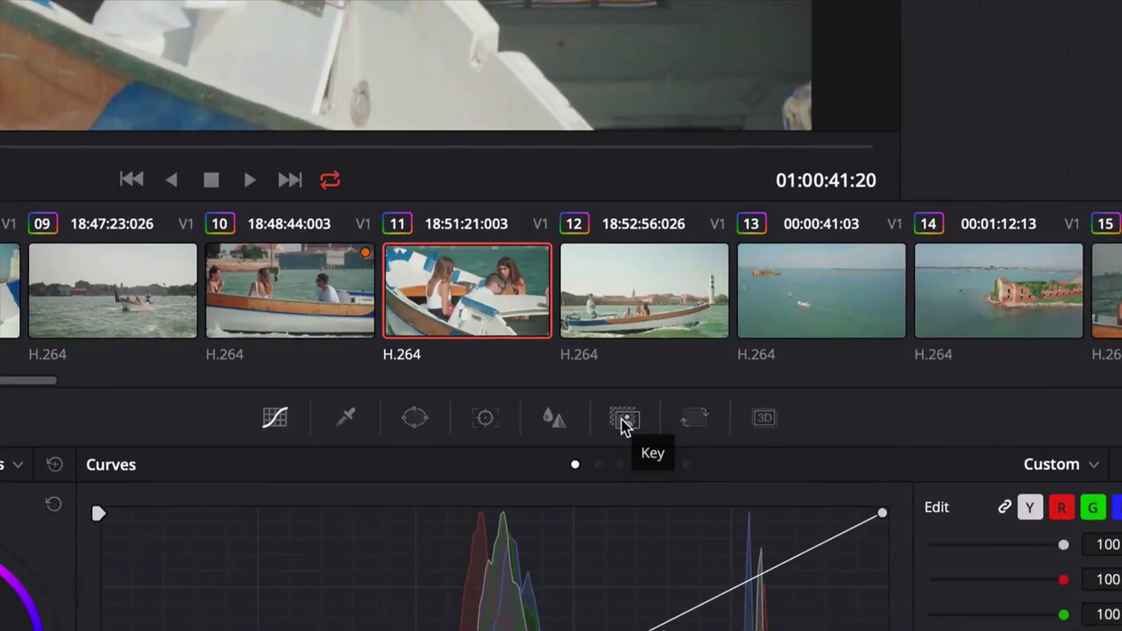
- In node 02's Key settings, bring Key Output gain down to 0.000
click(627, 417)
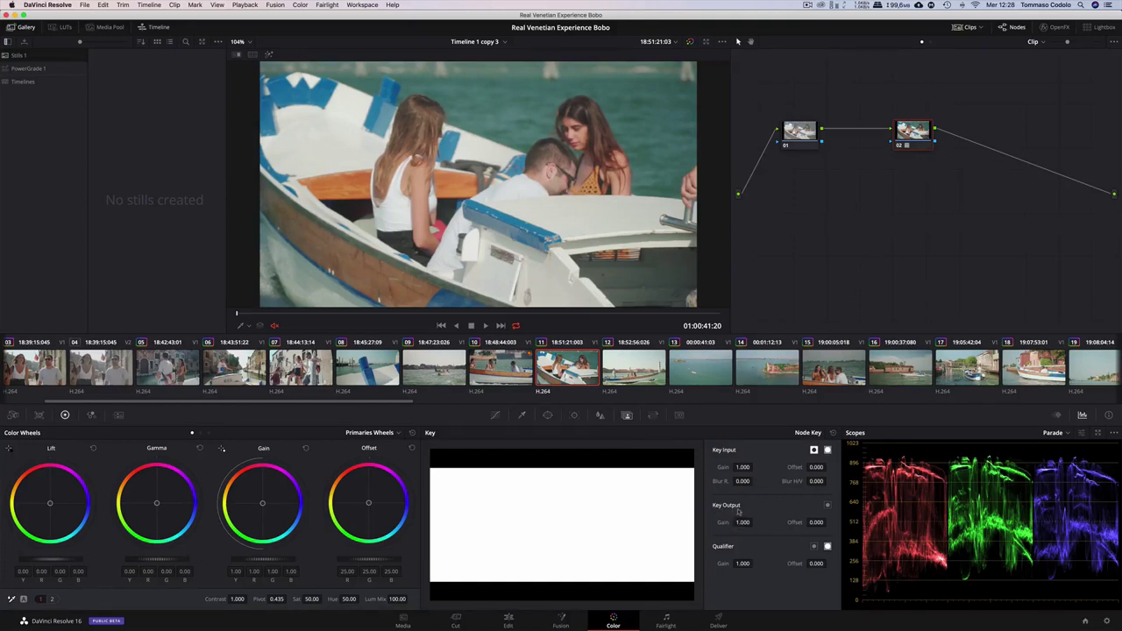
mouse_move(743, 522)
mouse_down()
mouse_move(702, 522)
mouse_move(806, 522)
mouse_move(761, 521)
mouse_up()
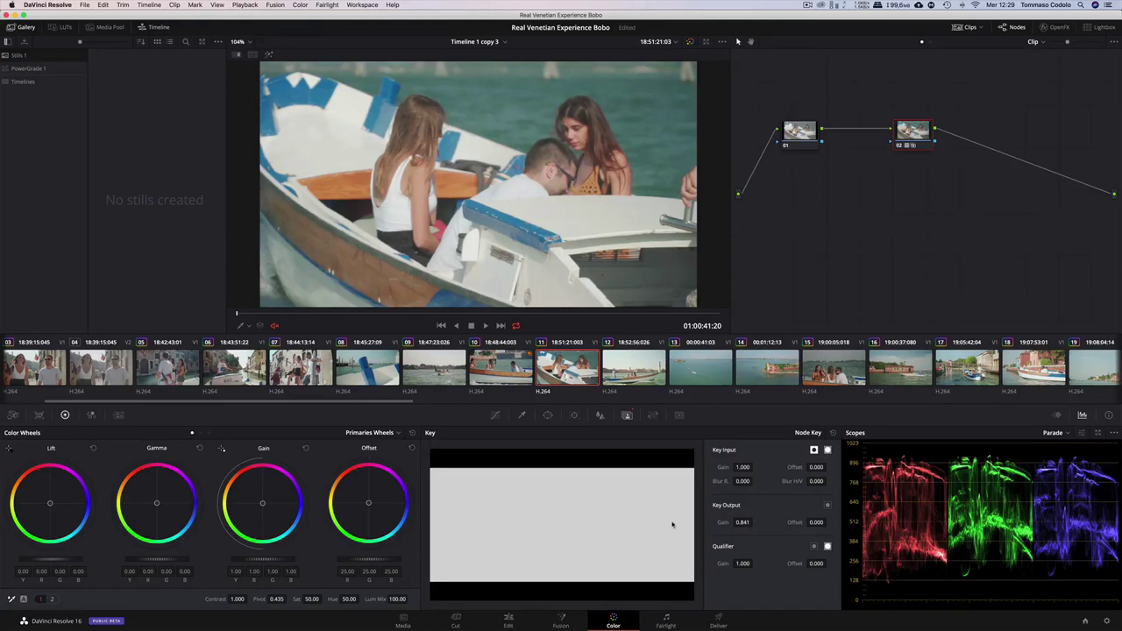
double_click(726, 524)
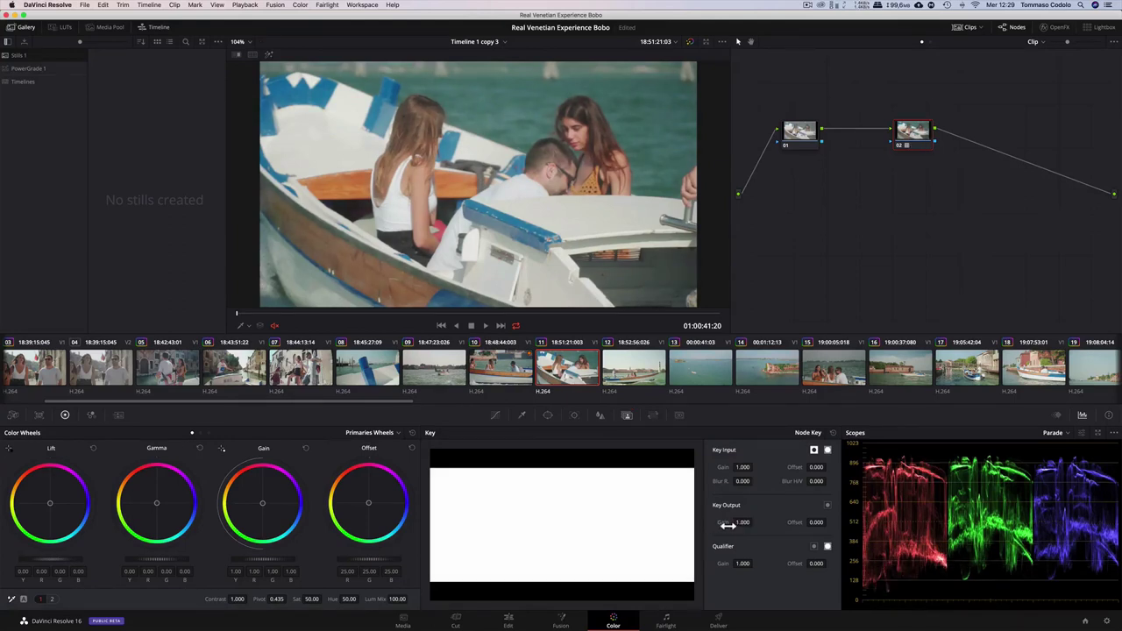
drag(727, 525, 755, 523)
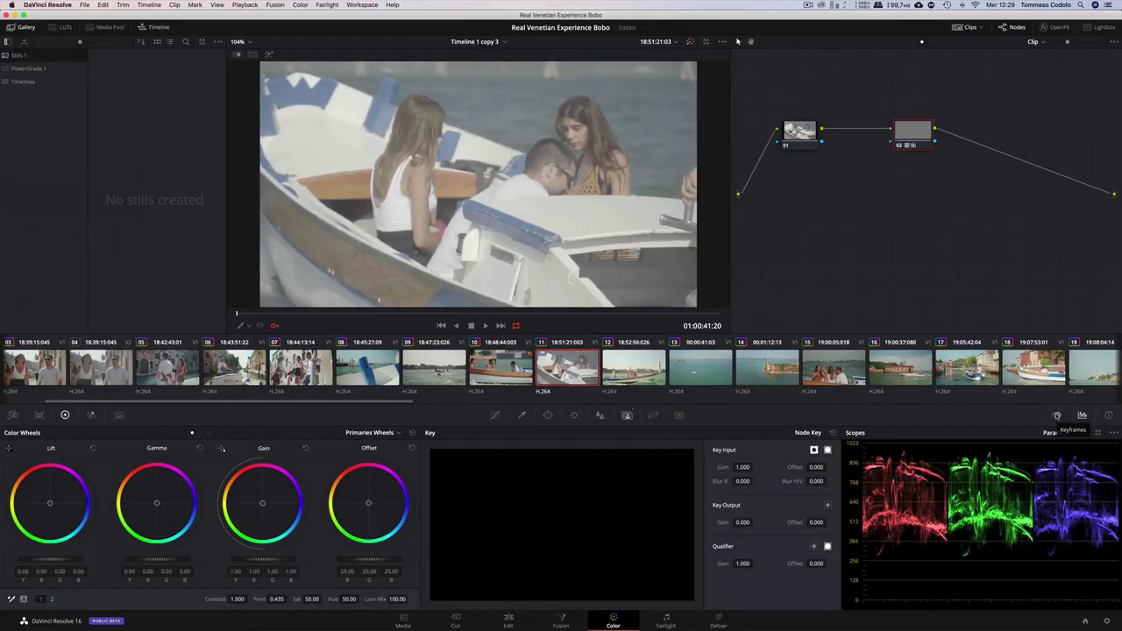
- Show the Keyframes panel, check node 01, then reselect node 02
click(1058, 415)
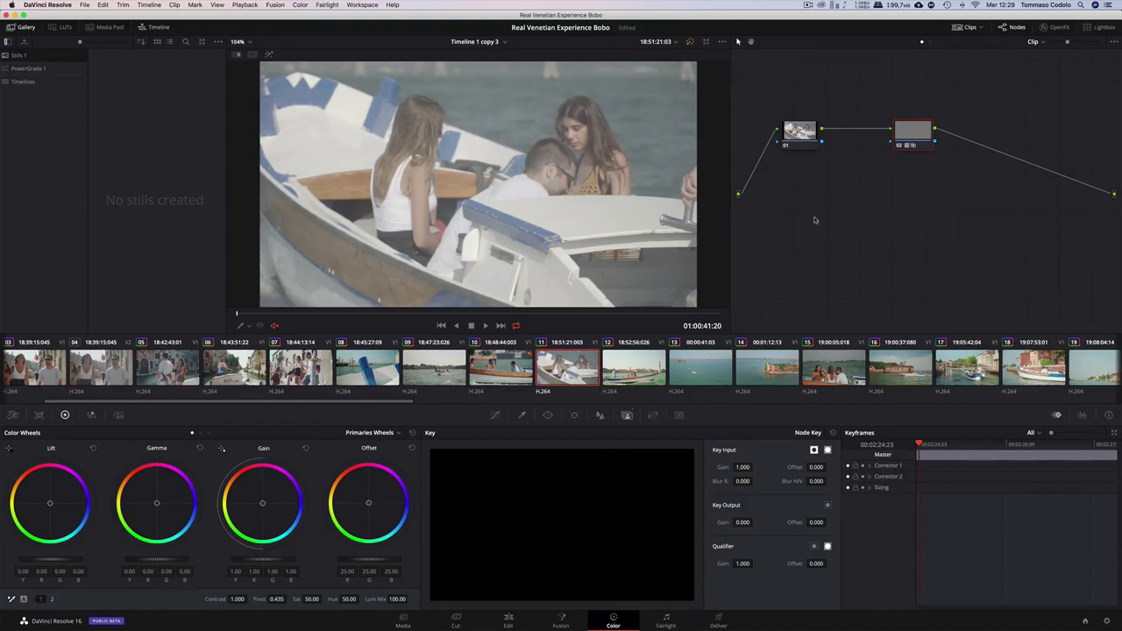
click(800, 131)
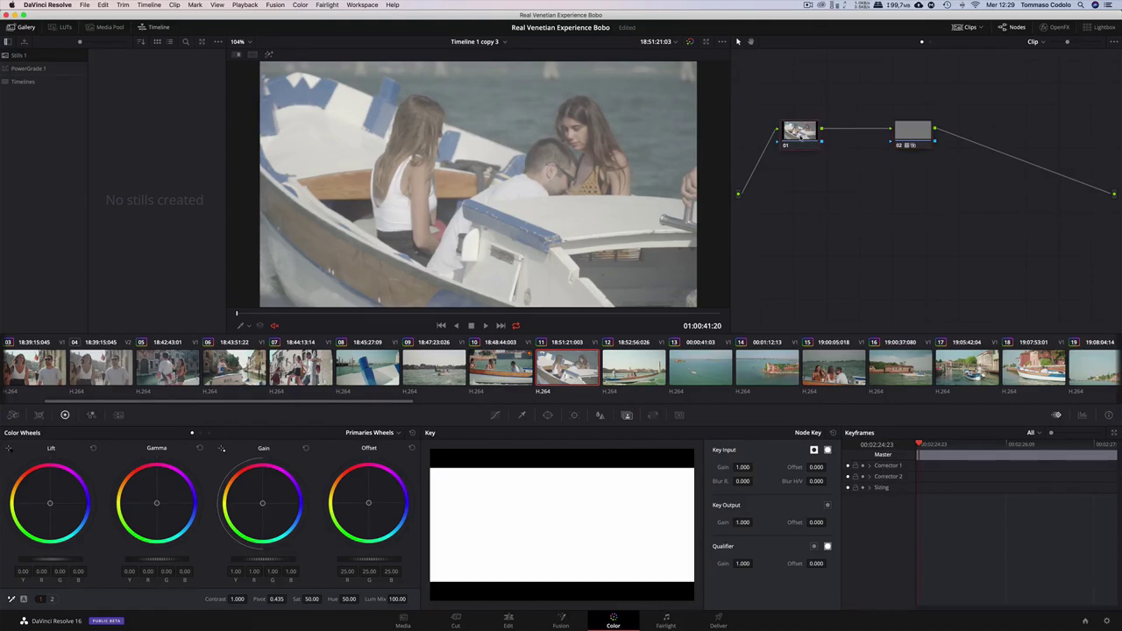
click(903, 136)
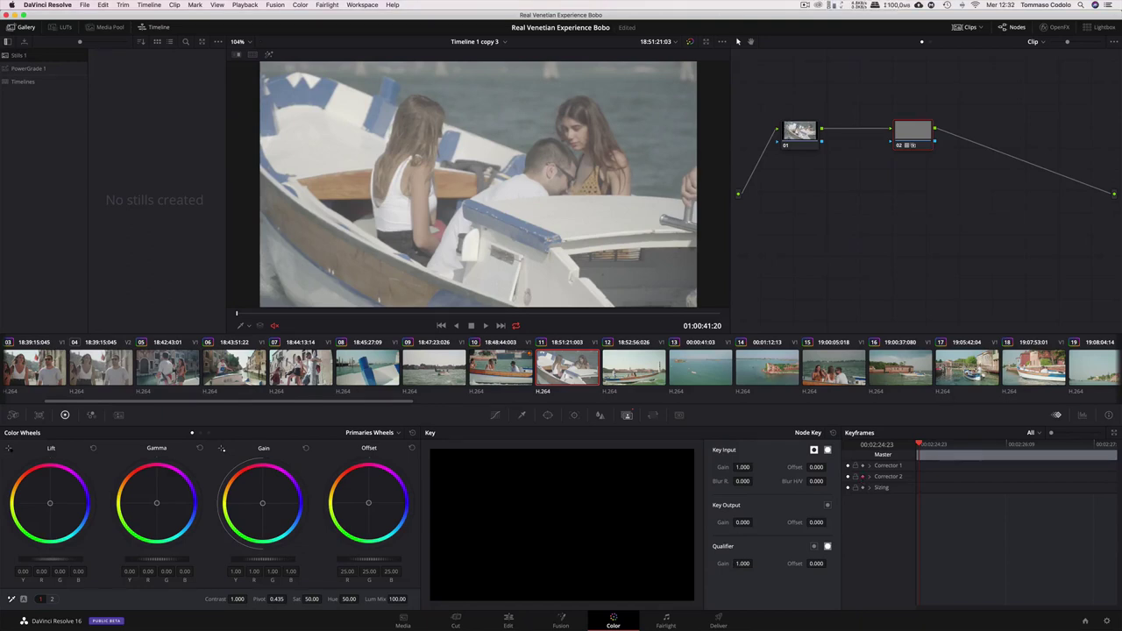
- Keyframe node 02's Key Output gain from near 0 at the start to 1 later
drag(750, 521, 744, 524)
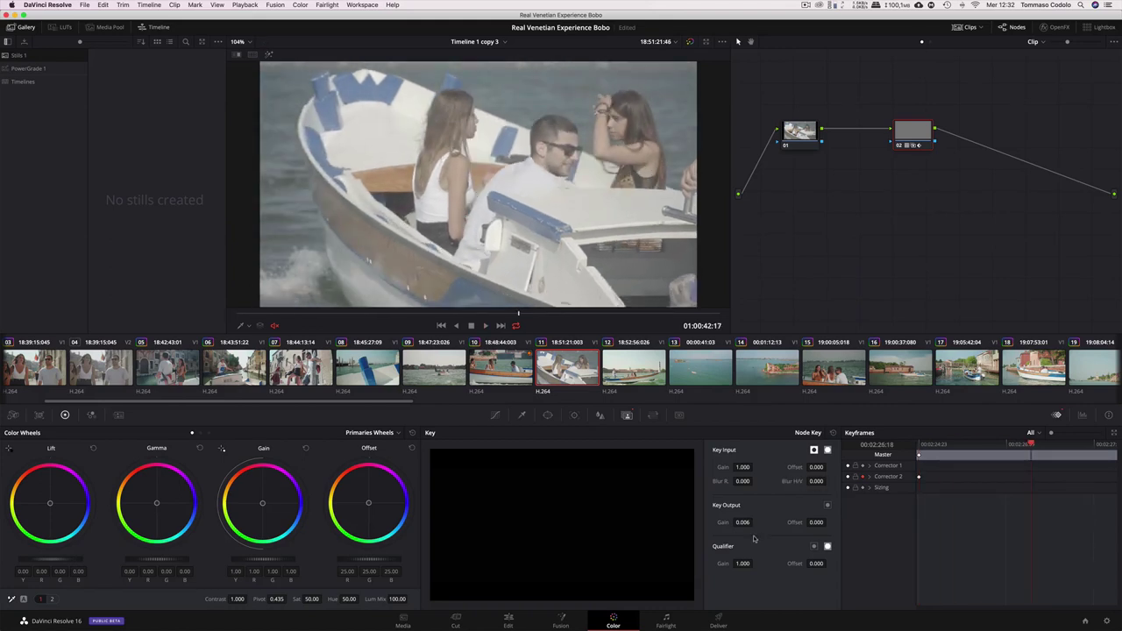
drag(744, 525, 754, 521)
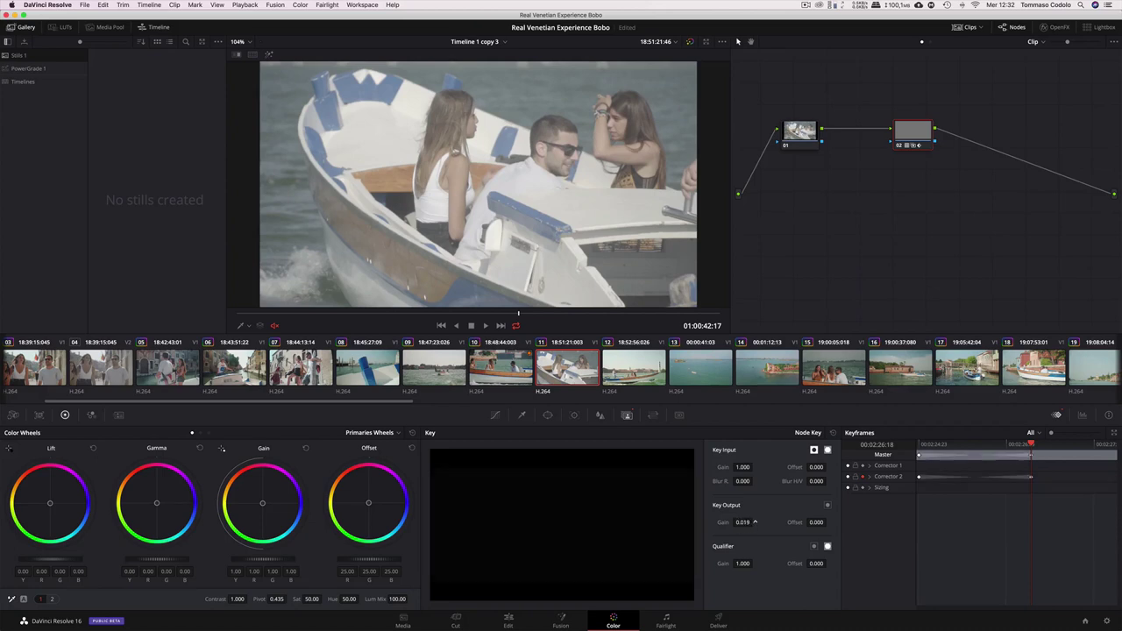
drag(754, 522, 754, 521)
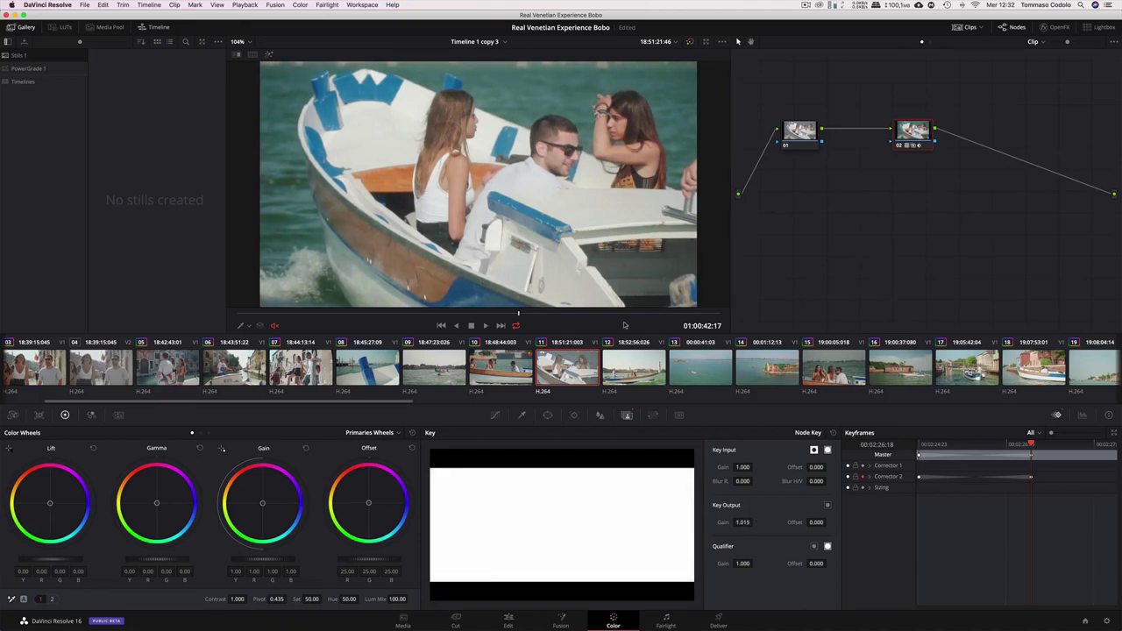
double_click(744, 523)
text(1)
- Play the boat clip from its start to preview the fade into colour
click(236, 314)
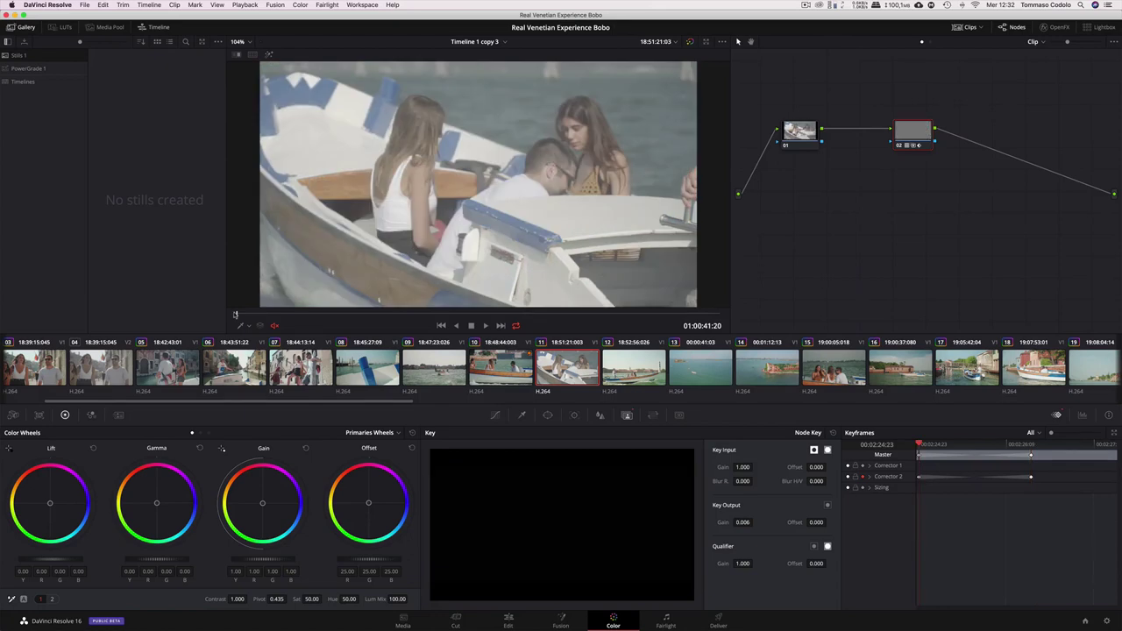
key(space)
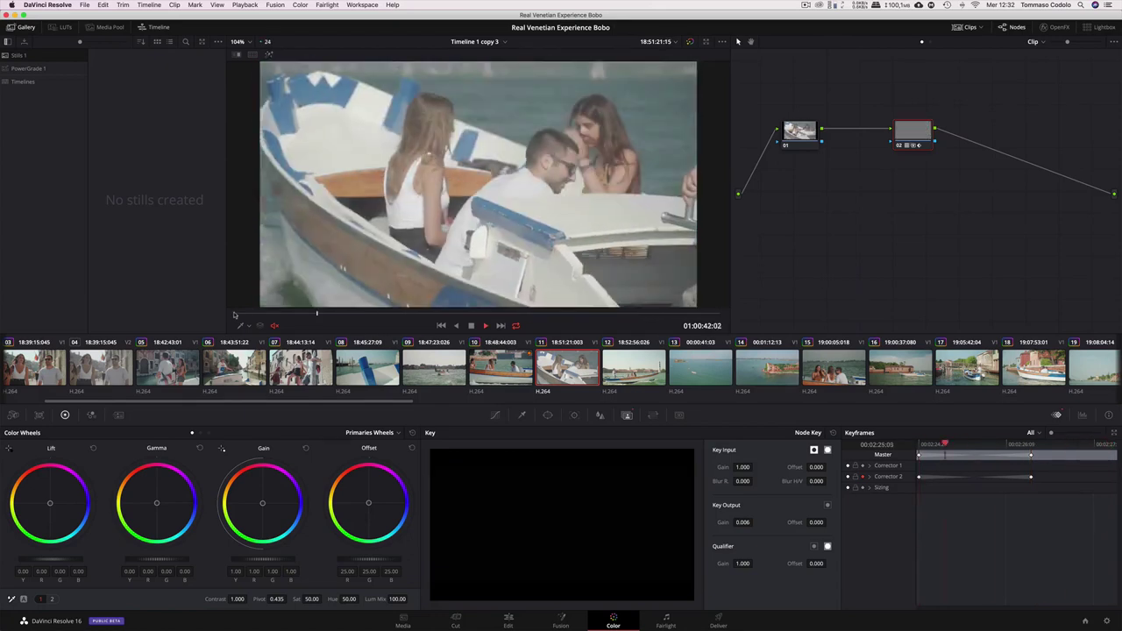
key(space)
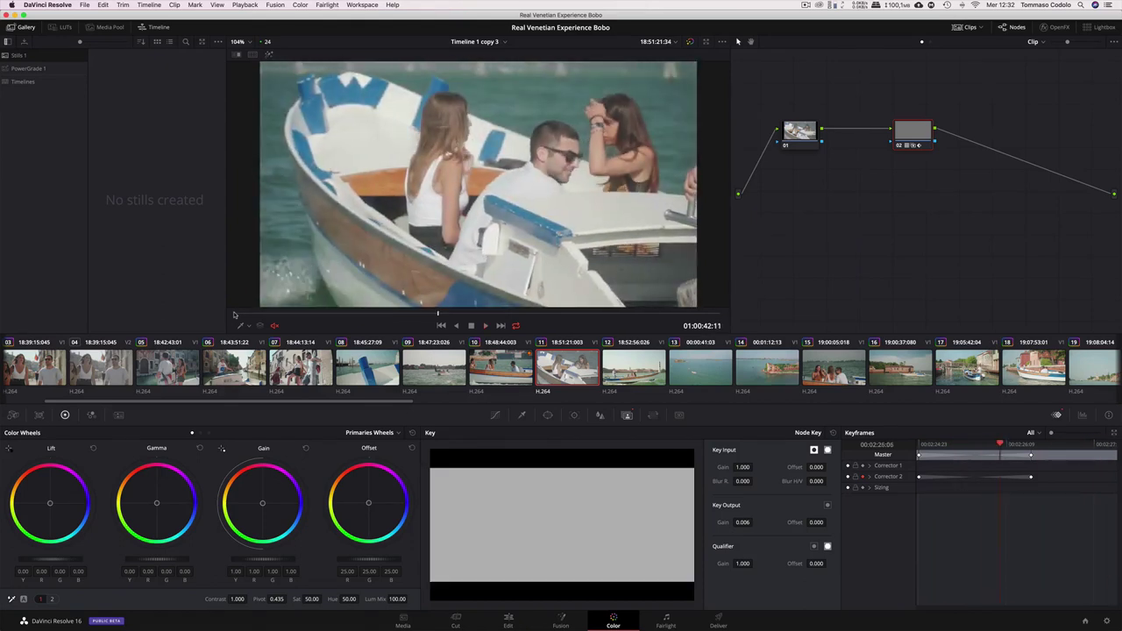
click(236, 313)
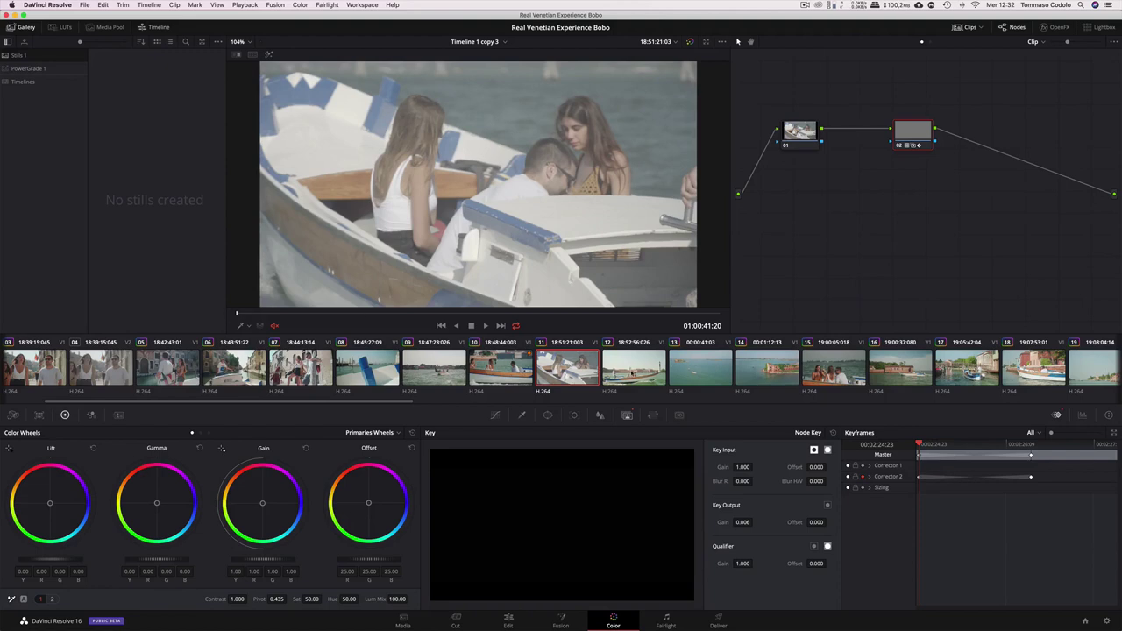
key(Down)
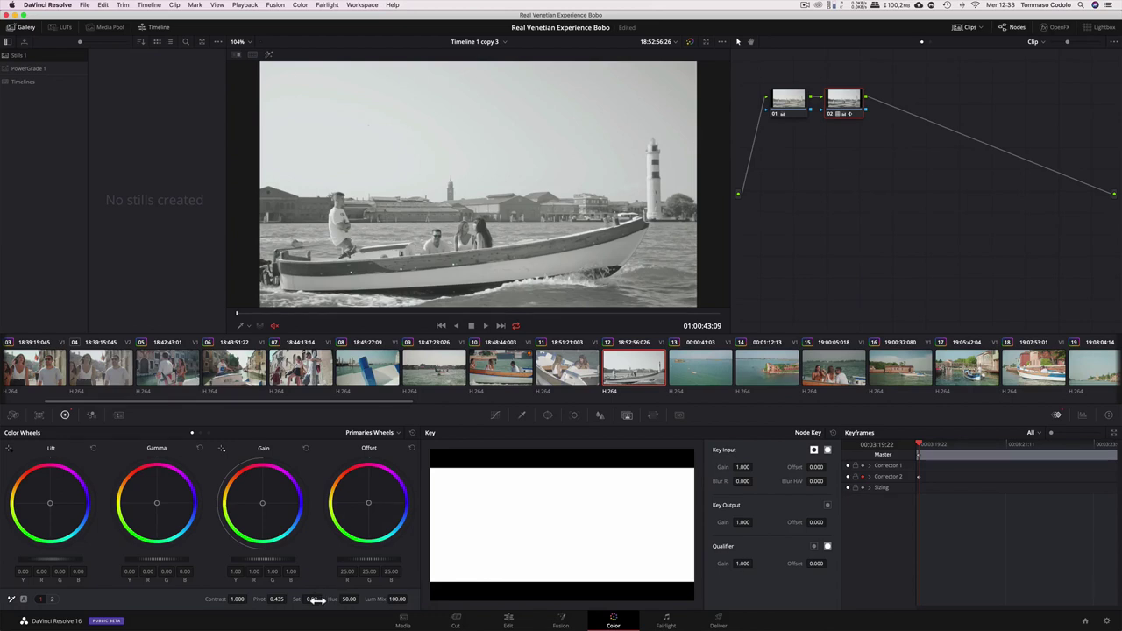
- Drag clip 12's Sat value down to 0.00 so the lighthouse shot is black and white
mouse_move(316, 600)
mouse_down()
mouse_move(289, 604)
mouse_move(351, 604)
mouse_up()
- Later in the lighthouse clip, key saturation back to 50, then play the fade from the start
click(480, 313)
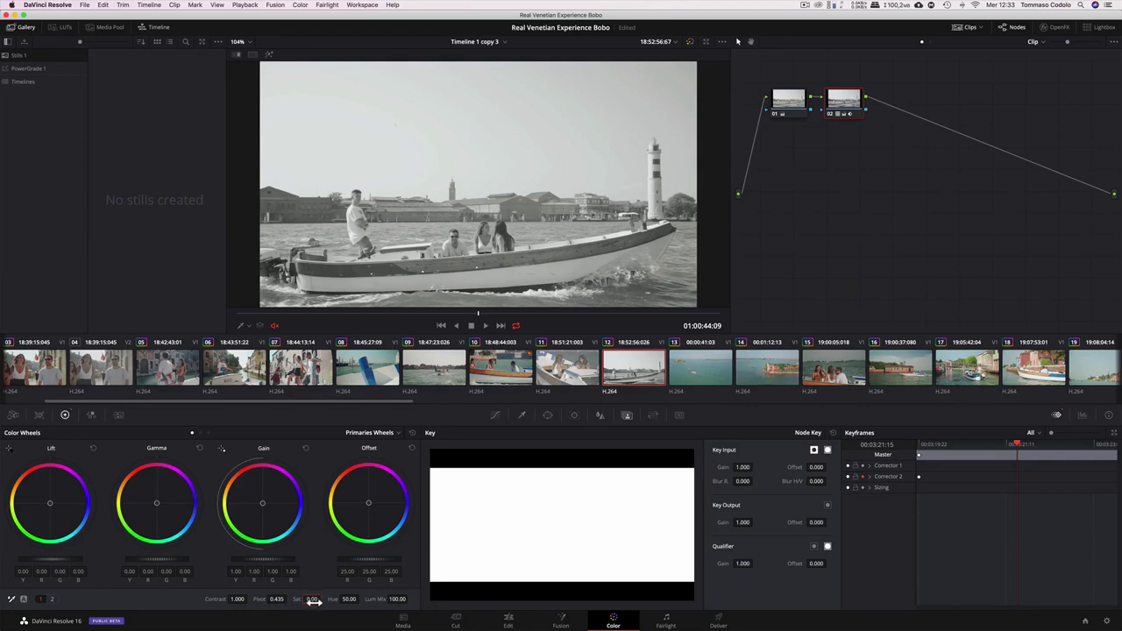
double_click(299, 601)
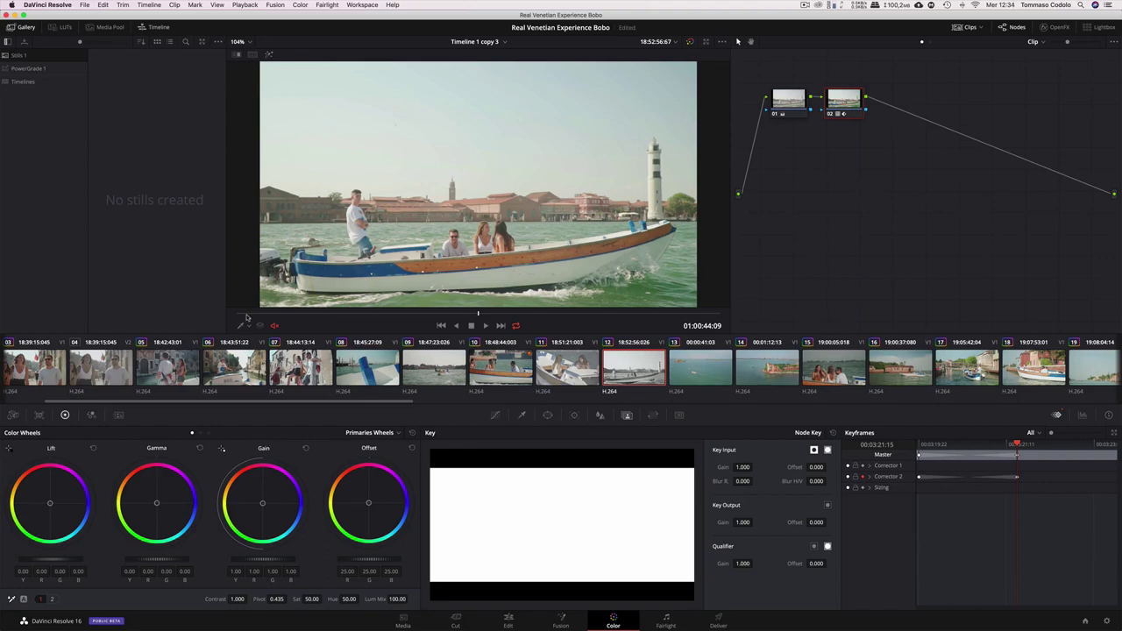
drag(247, 314, 213, 313)
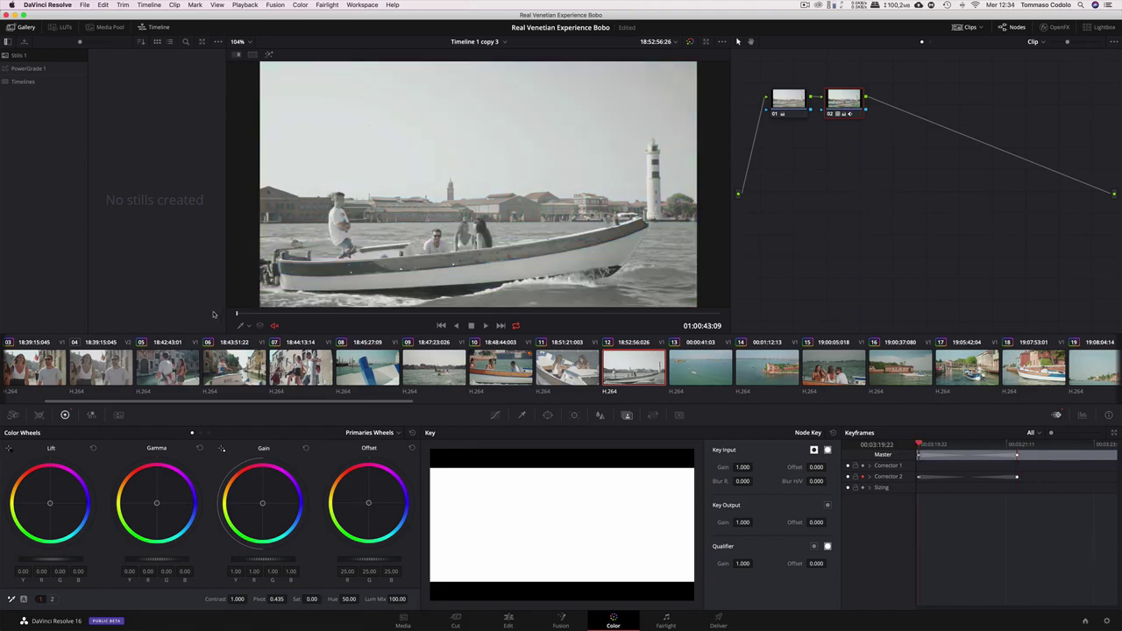
key(space)
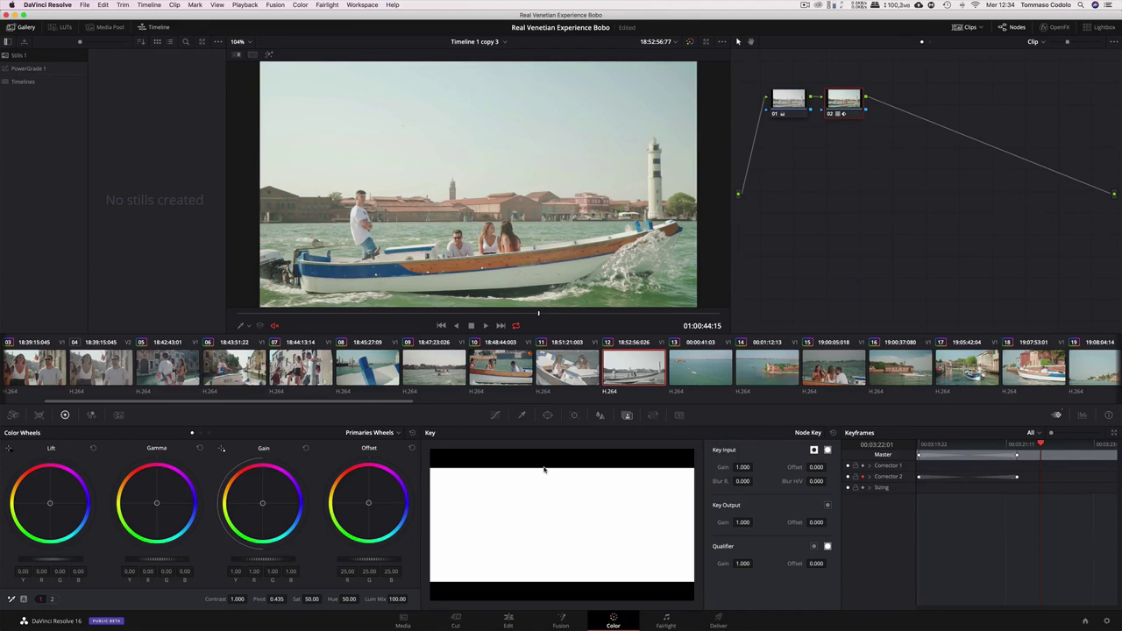
click(869, 477)
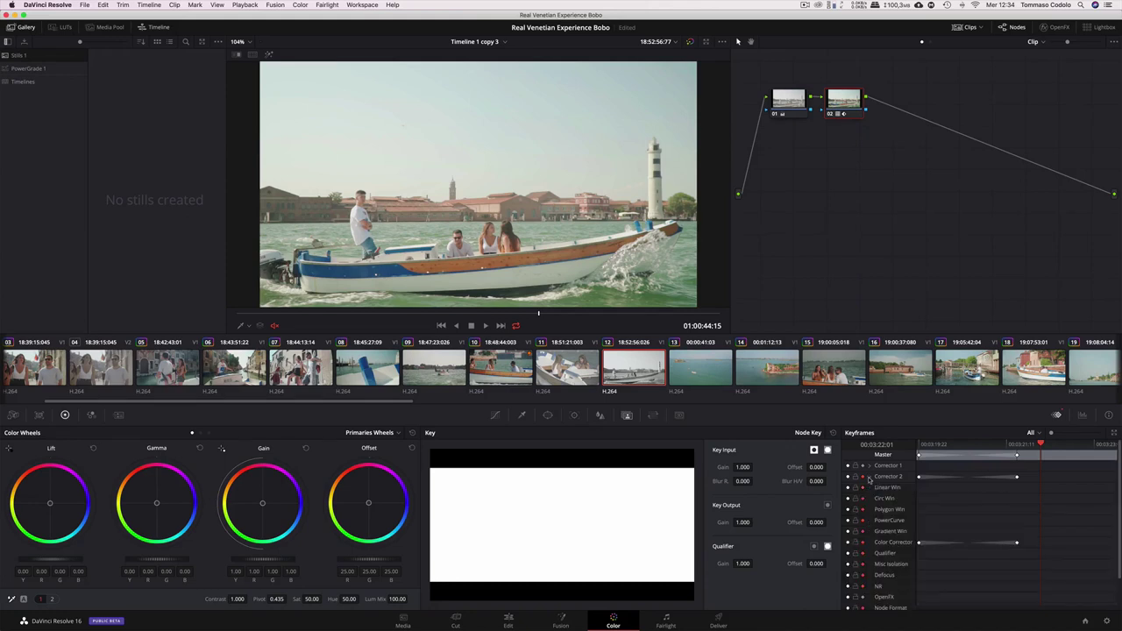